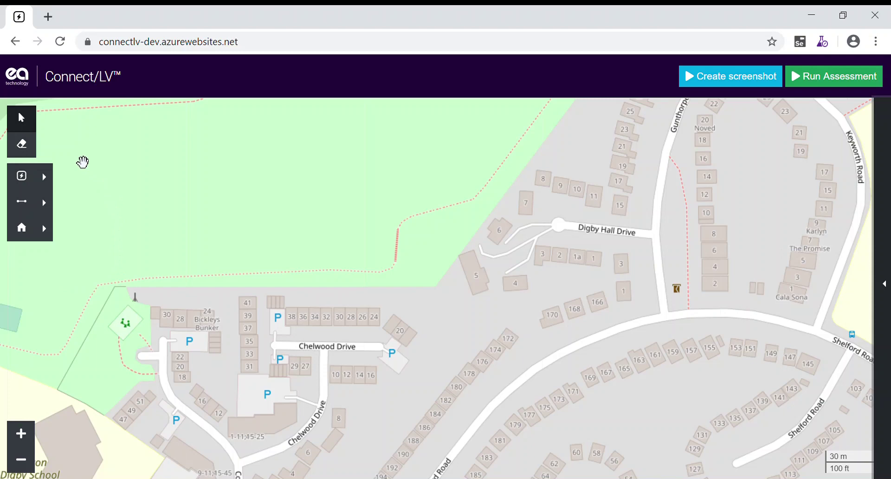
# Step: Examine the available transformer, cable and connection types, including domestic property, generator and EV chargepoint
pyautogui.click(53, 183)
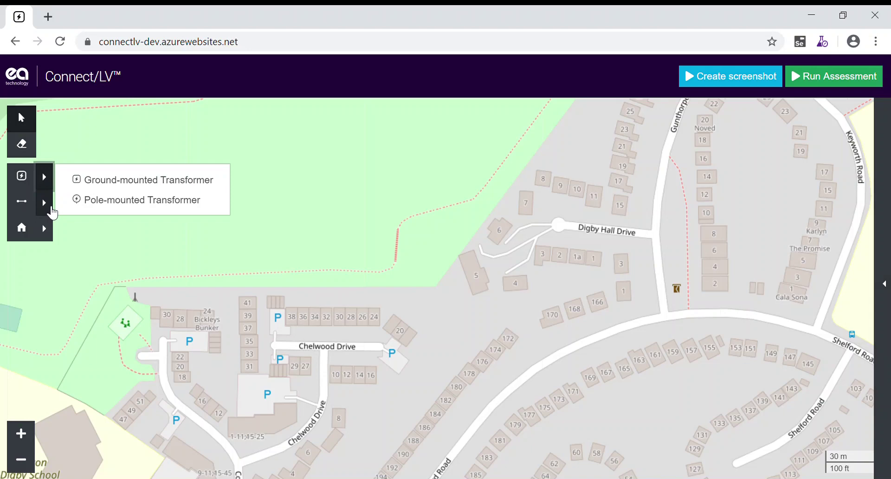
pyautogui.click(52, 211)
pyautogui.click(52, 236)
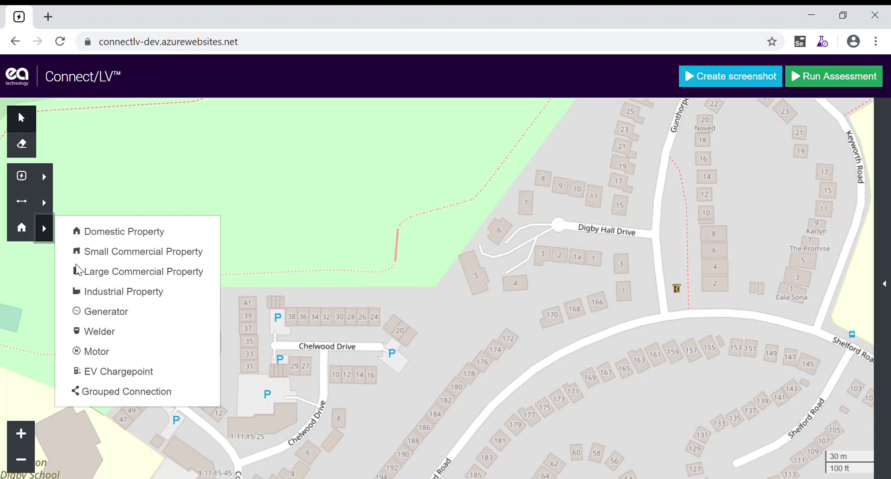
pyautogui.click(43, 229)
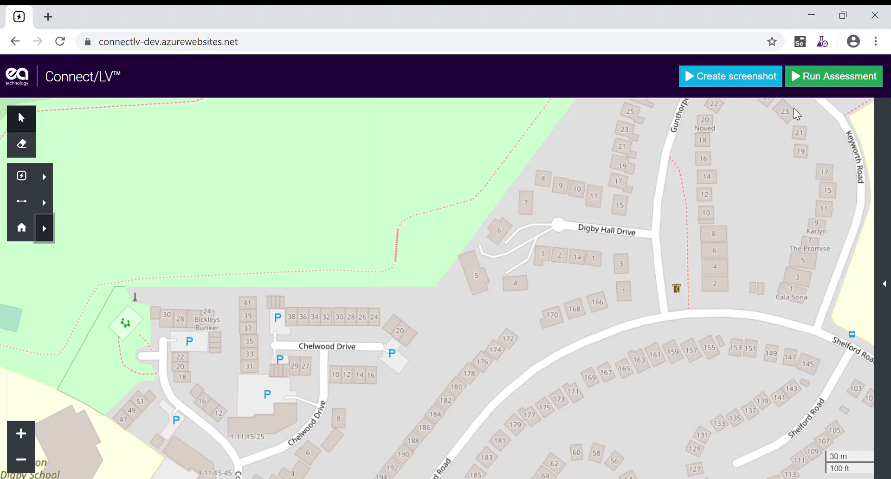
# Step: Review the File, Properties, Results and Settings options in the side panel
pyautogui.click(884, 234)
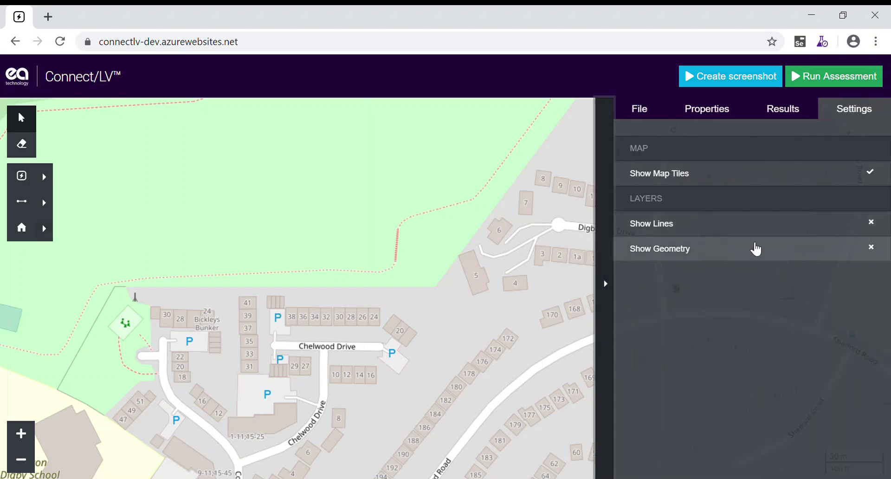
pyautogui.click(655, 109)
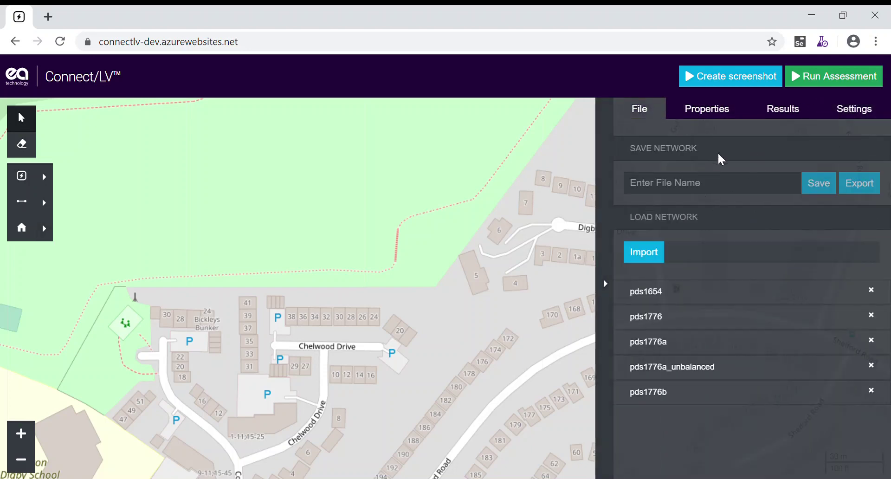
pyautogui.click(699, 114)
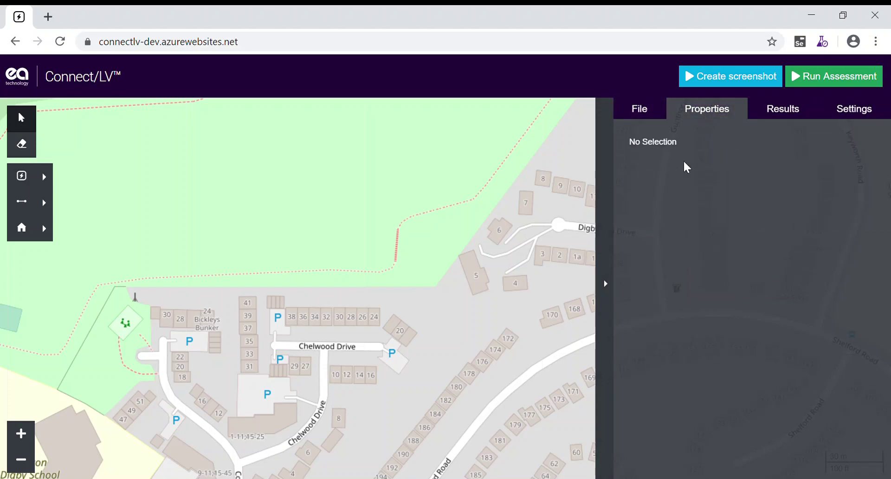
pyautogui.click(776, 115)
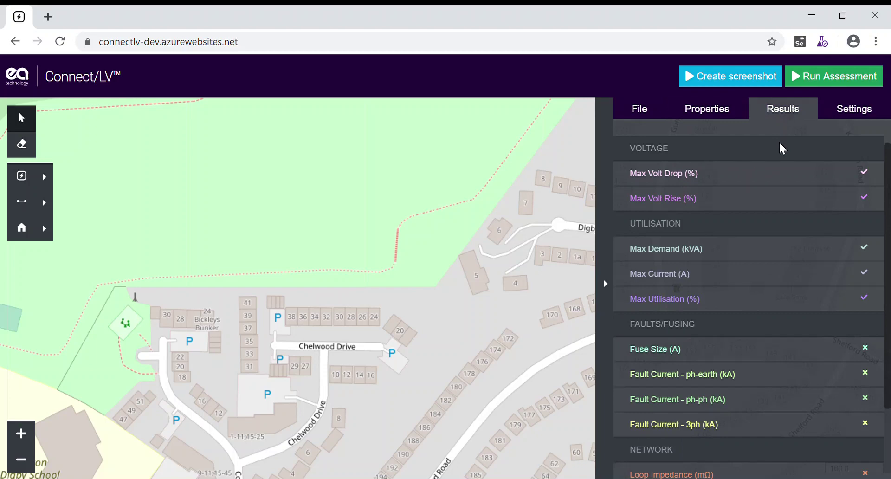
pyautogui.click(867, 122)
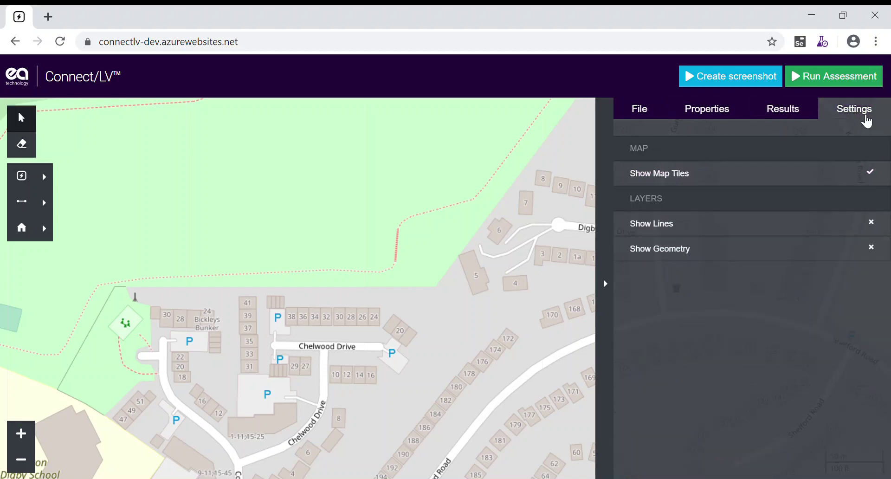
# Step: Toggle the map tiles off and on, toggle the Lines layer on and off, and collapse the side panel
pyautogui.click(781, 180)
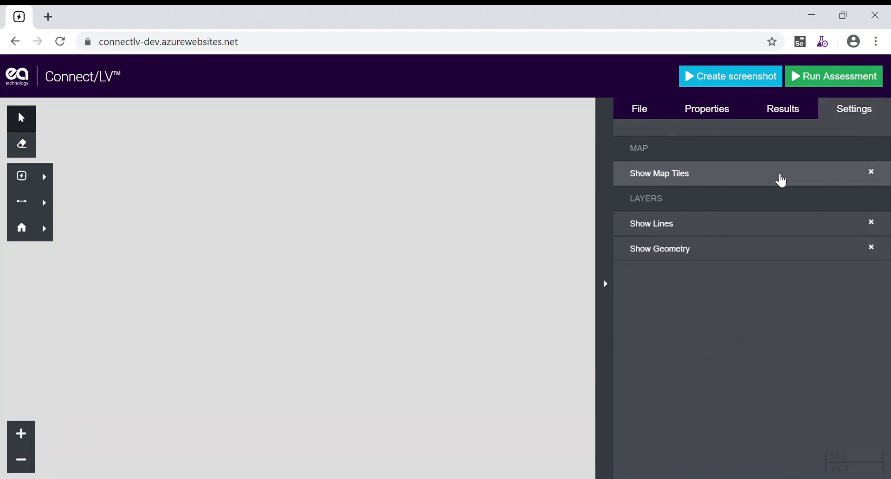
pyautogui.click(781, 181)
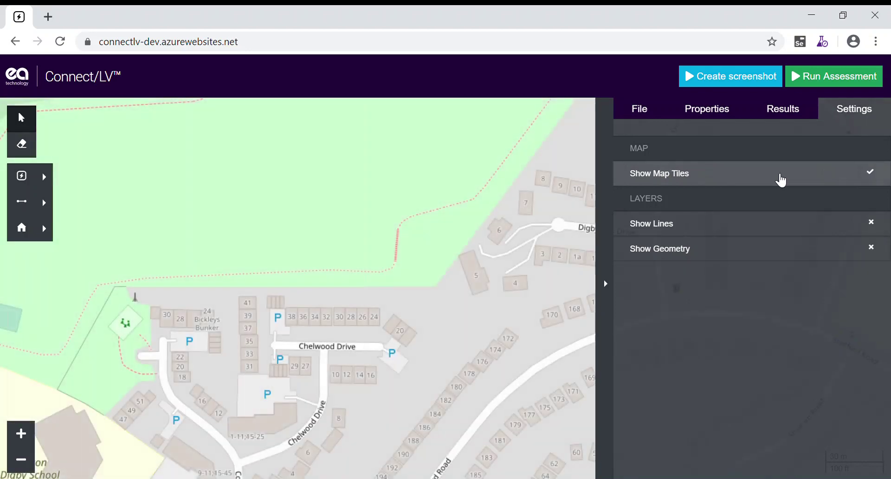
pyautogui.click(711, 228)
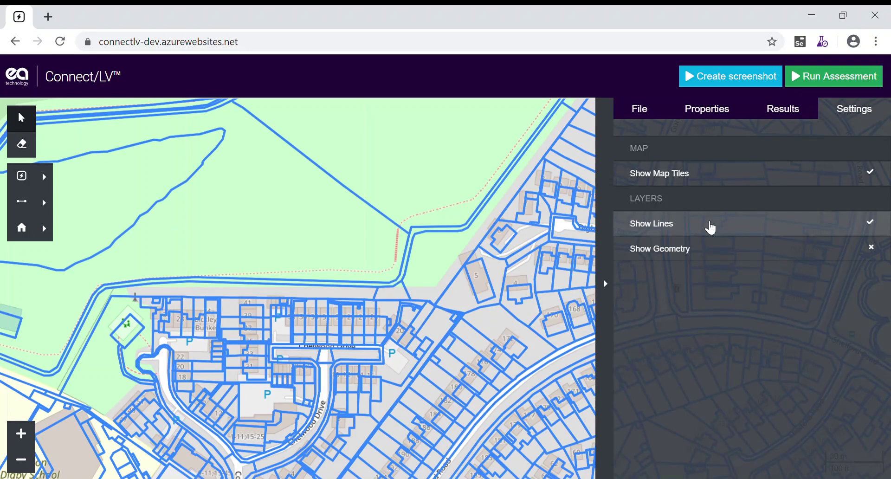
pyautogui.click(710, 227)
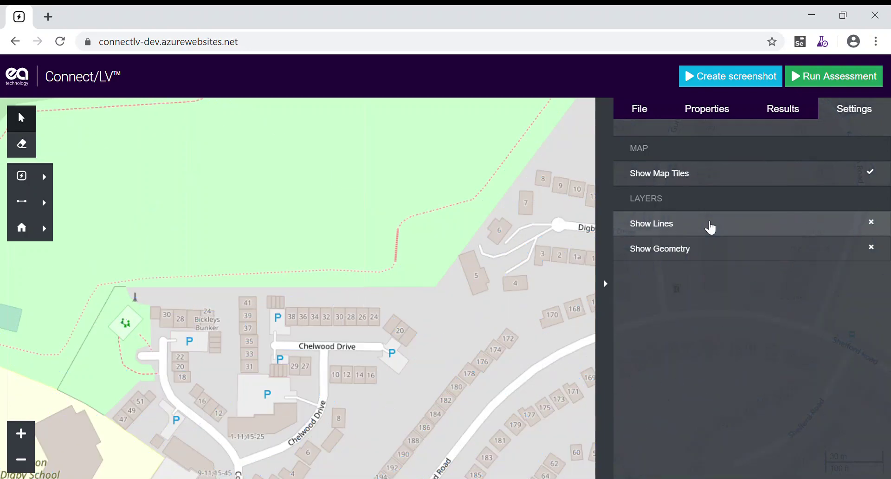
pyautogui.click(614, 228)
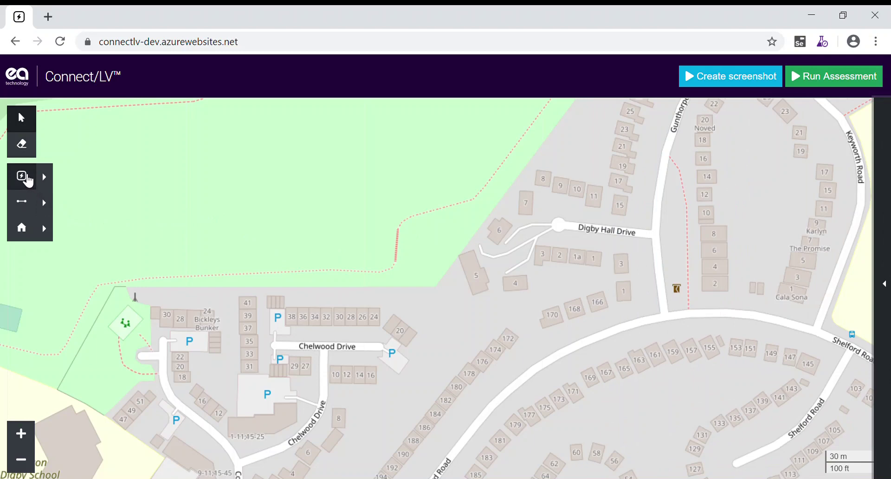
# Step: Place a ground-mounted transformer east of Chelwood Drive and a domestic property northwest of it beside the footpath in the green area
pyautogui.click(28, 180)
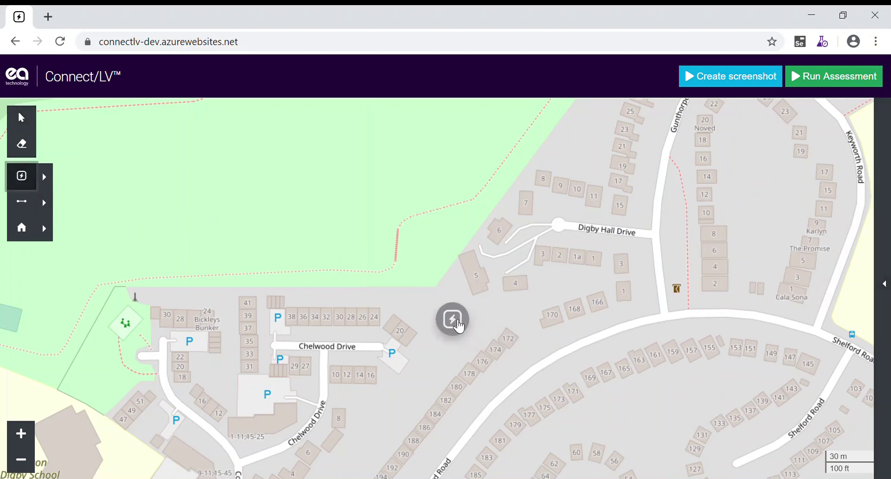
pyautogui.click(458, 327)
pyautogui.click(22, 228)
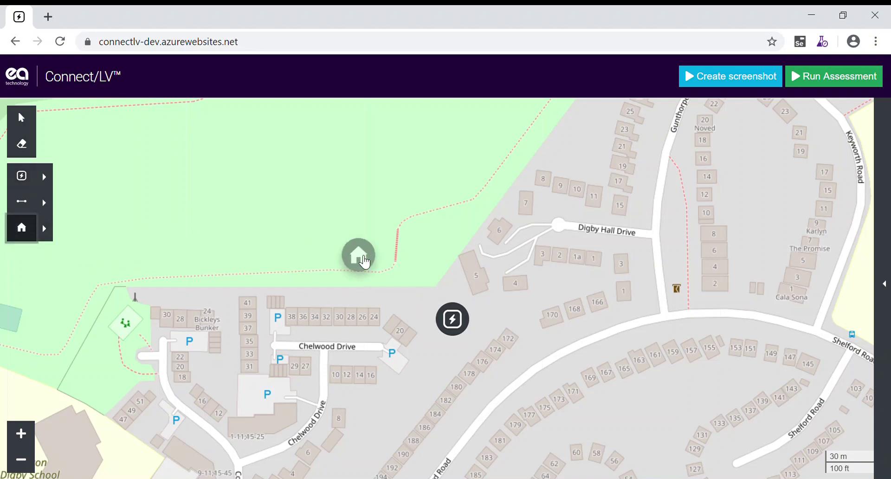
pyautogui.click(392, 262)
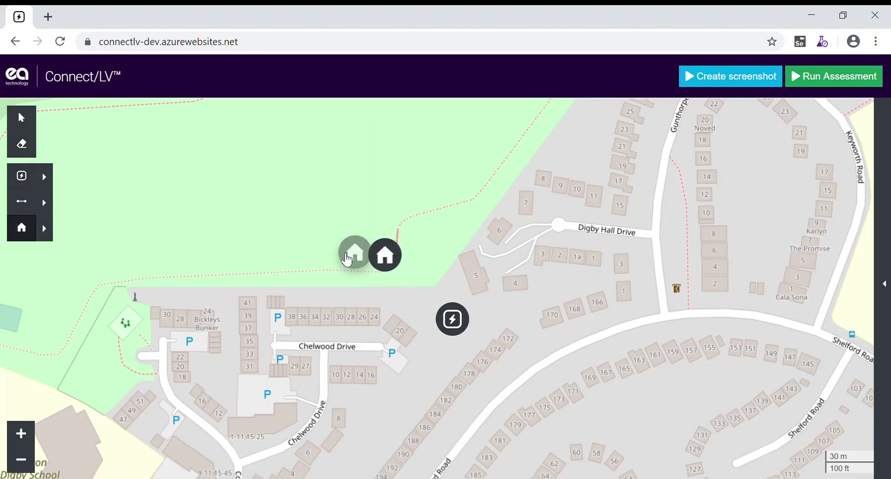
# Step: Connect the domestic property to the transformer with an underground cable and return to selection mode
pyautogui.click(24, 213)
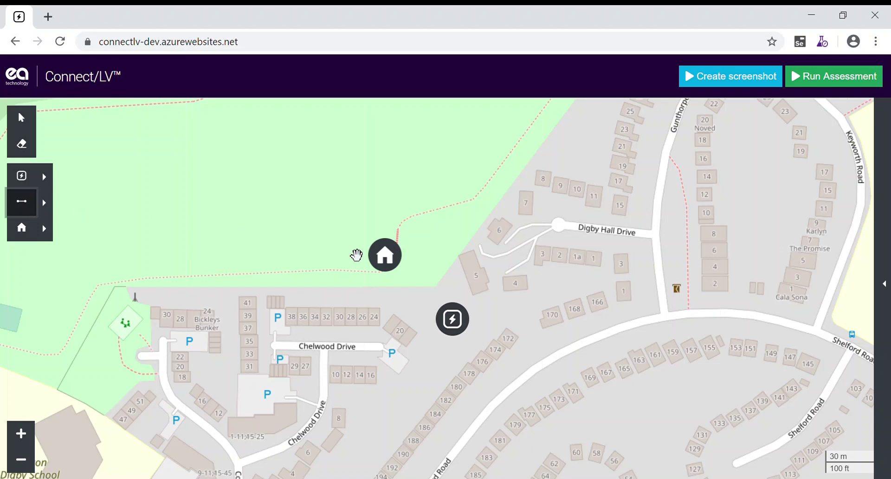
pyautogui.click(395, 266)
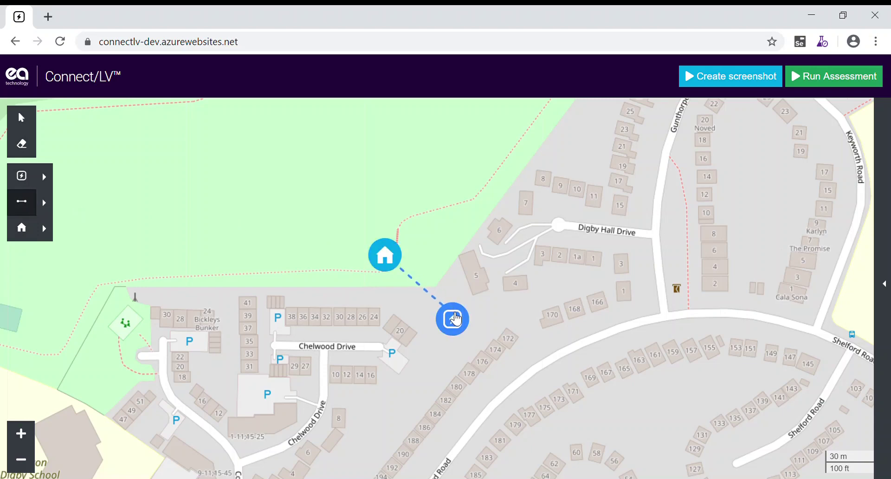
pyautogui.click(456, 319)
pyautogui.click(25, 127)
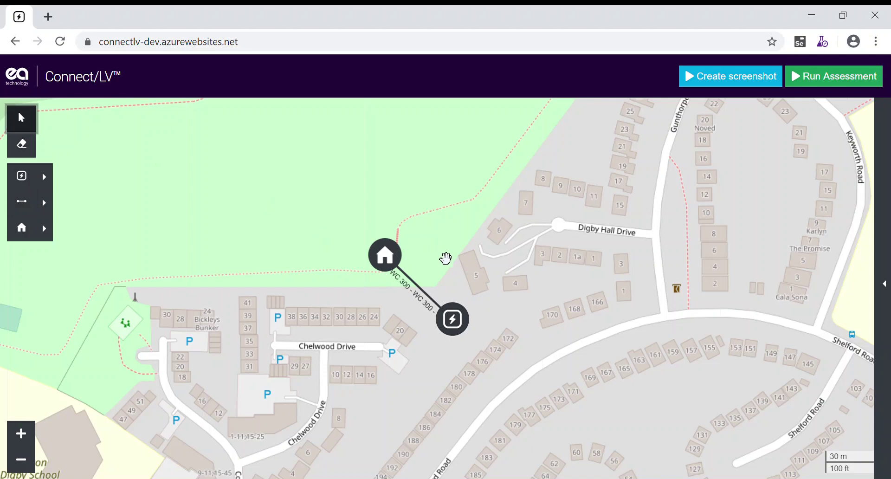
# Step: Add an EV Chargepoint sub group to the domestic property
pyautogui.moveTo(446, 256); pyautogui.dragTo(329, 246)
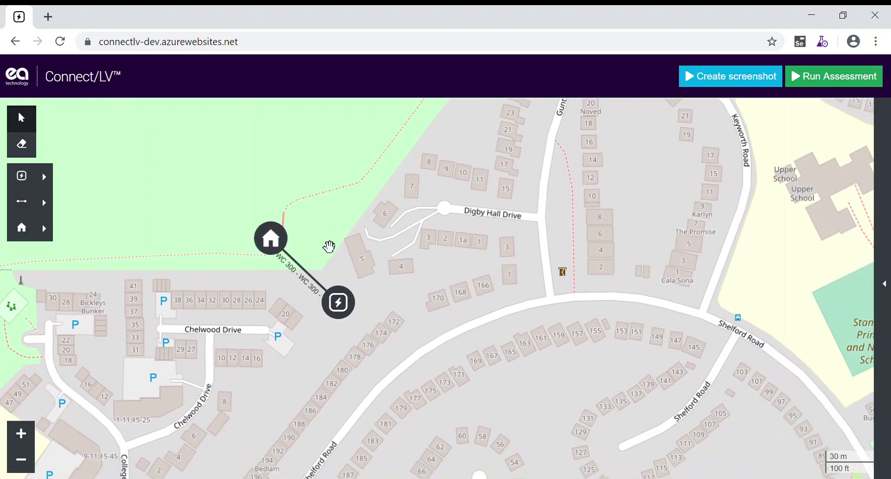
pyautogui.click(268, 241)
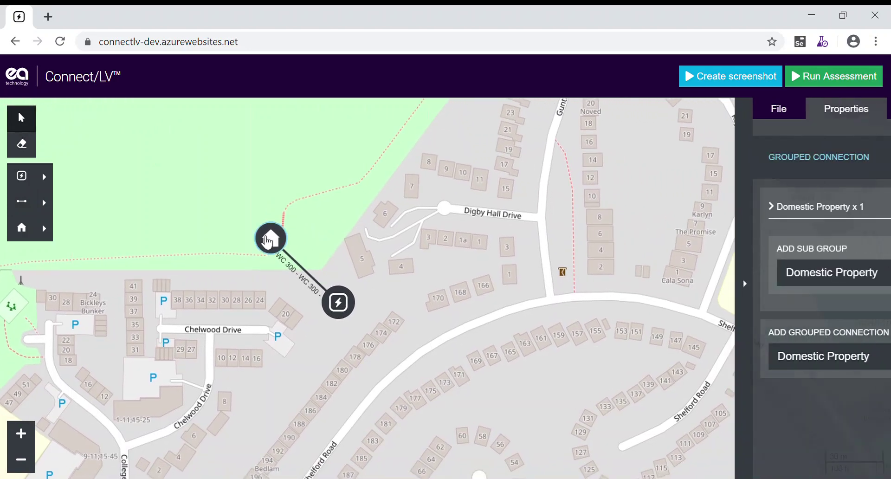
pyautogui.click(819, 269)
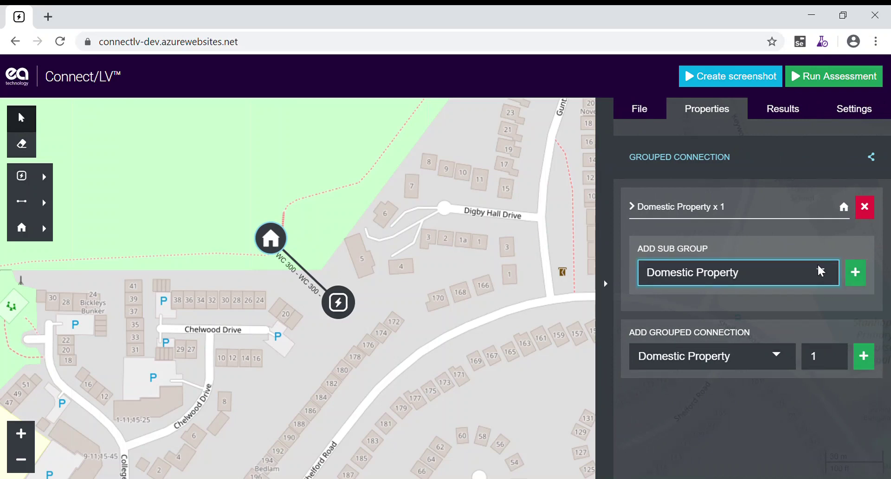
pyautogui.press('Down')
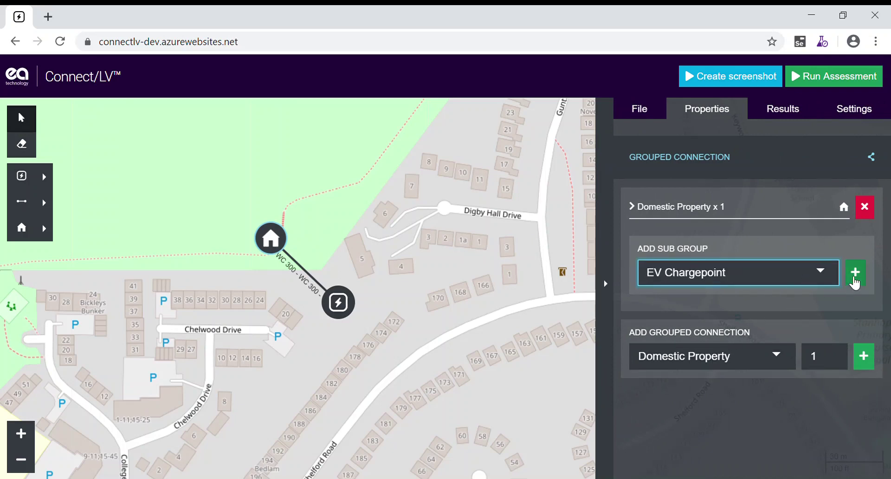
pyautogui.click(857, 274)
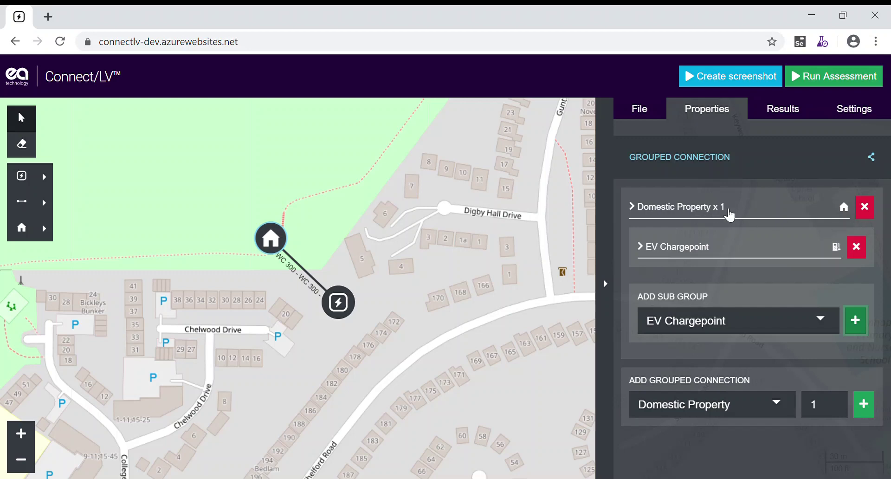
# Step: Inspect the properties of the transformer and the underground cable, and run the network assessment
pyautogui.click(348, 304)
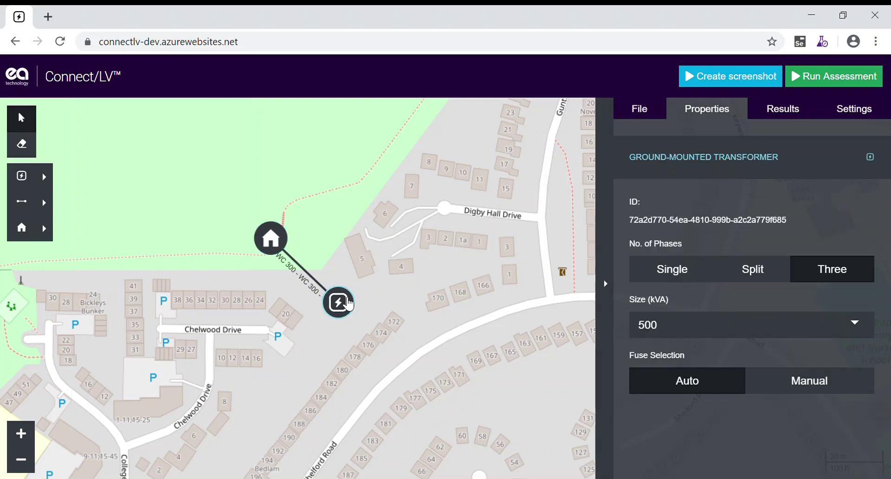
pyautogui.click(313, 279)
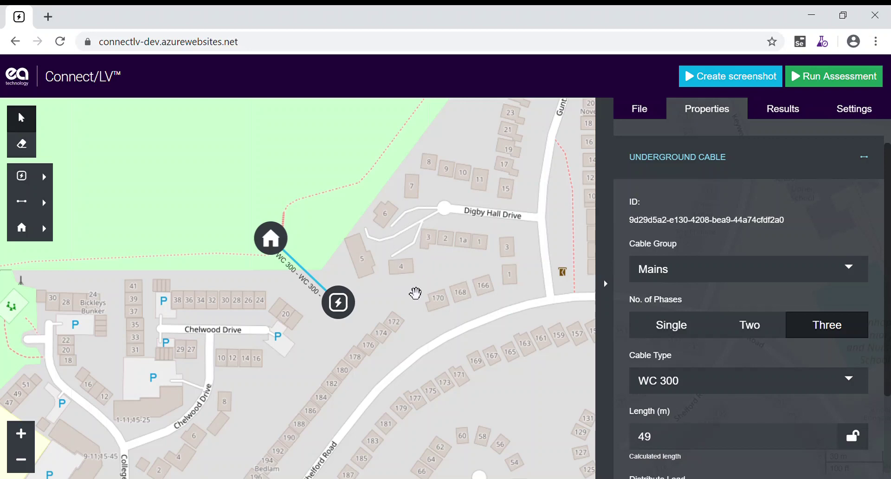
pyautogui.click(819, 74)
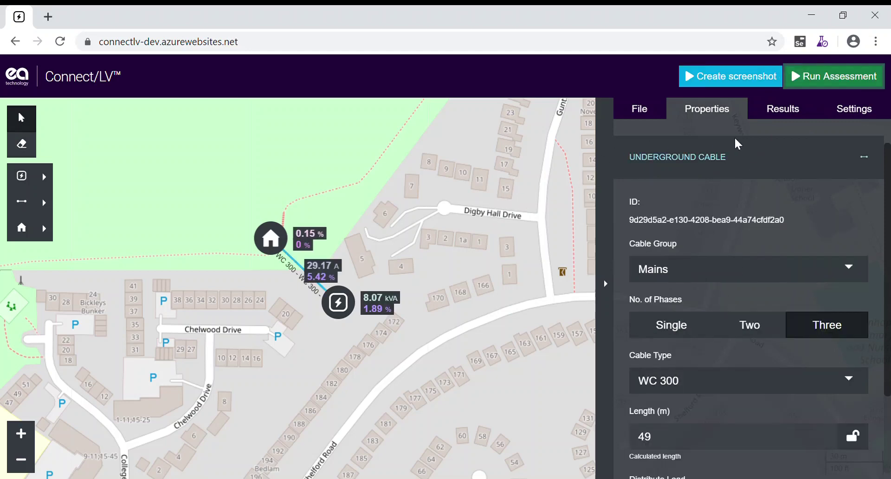
# Step: Show the fuse size, ph-earth and 3ph fault current results on the network and hide them again
pyautogui.click(785, 111)
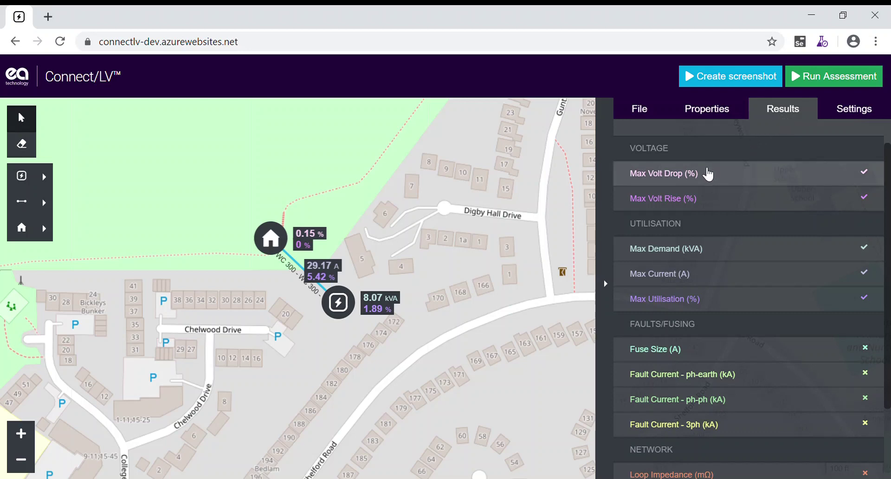
pyautogui.click(654, 352)
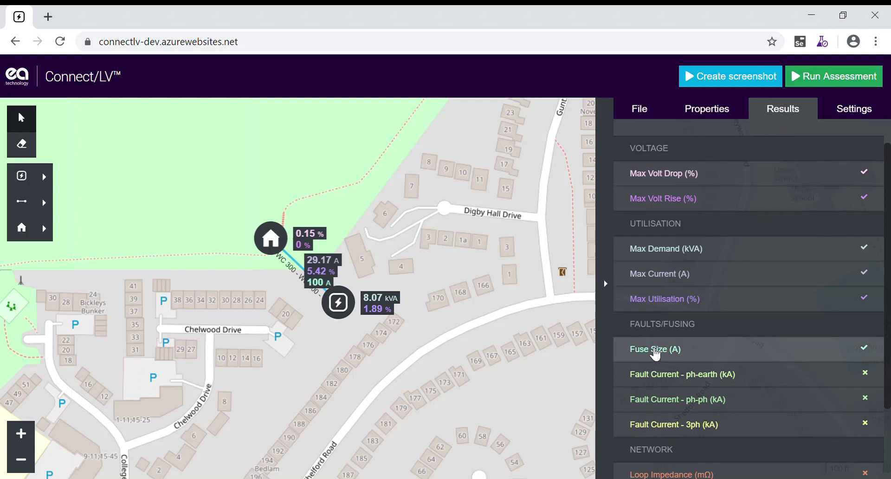
pyautogui.click(651, 377)
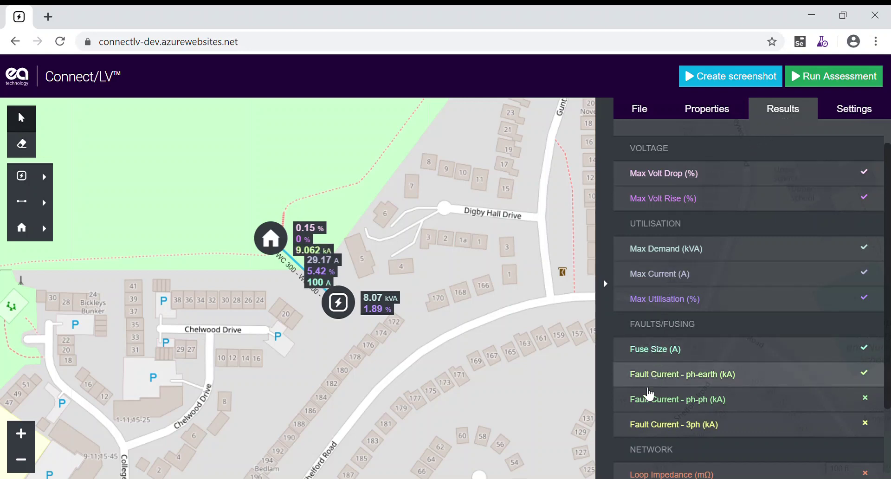
pyautogui.click(638, 424)
pyautogui.click(639, 424)
pyautogui.click(650, 376)
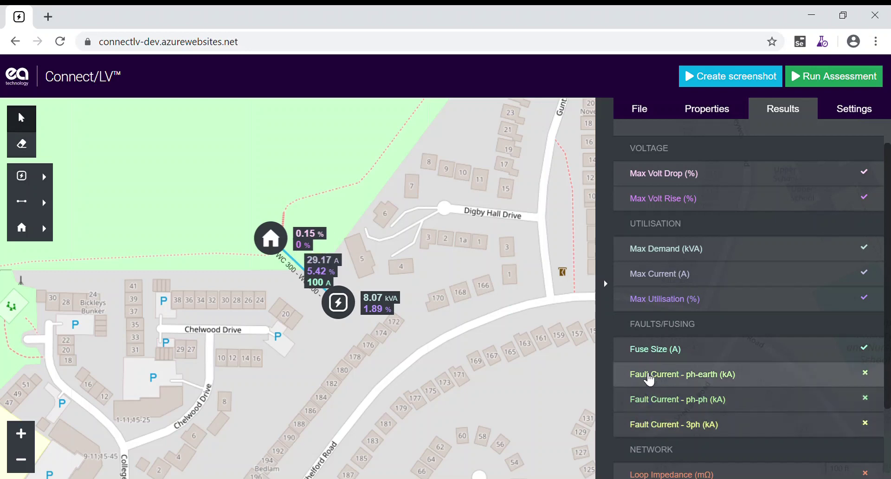
pyautogui.click(656, 356)
# Step: Hide the Max Utilisation, Max Current, Max Volt Rise and Max Demand results, leaving only Max Volt Drop (%) shown
pyautogui.click(676, 301)
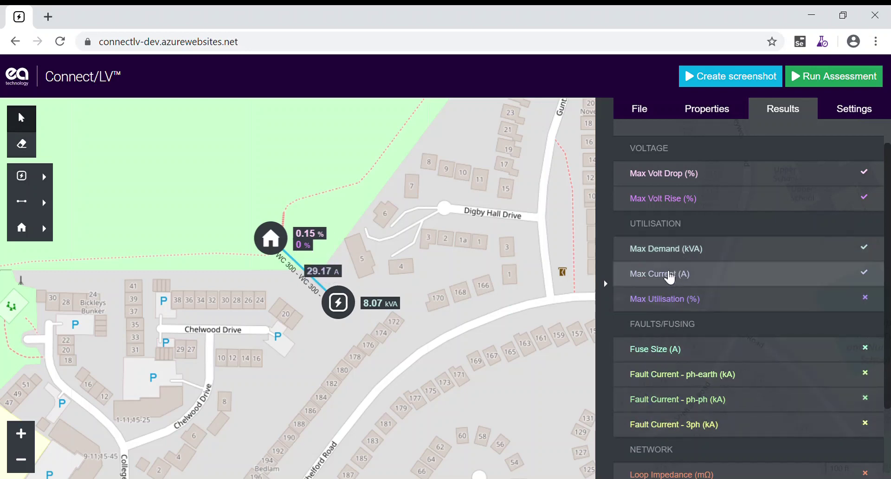
pyautogui.click(669, 274)
pyautogui.click(668, 200)
pyautogui.click(663, 175)
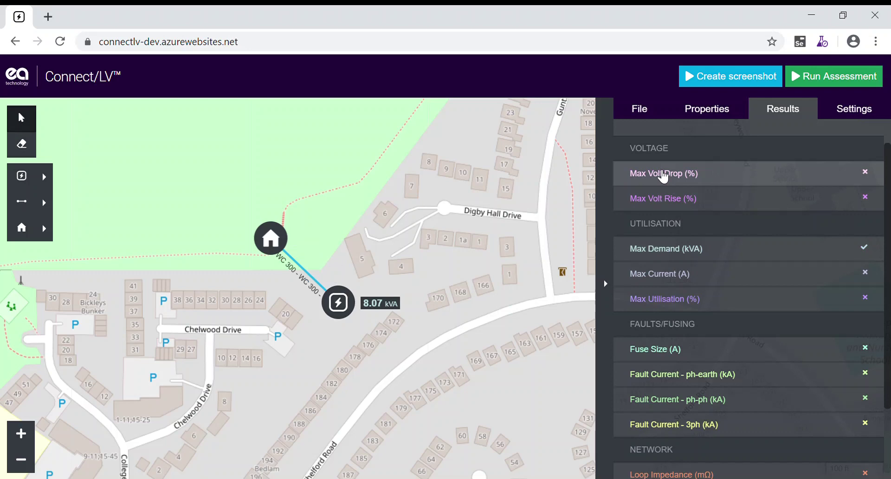
pyautogui.click(671, 253)
pyautogui.click(673, 175)
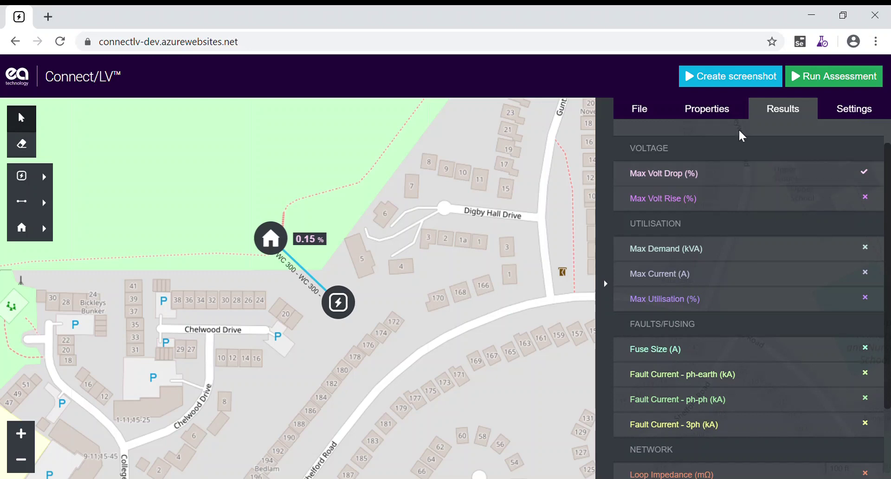
# Step: Export the network under the file name Test3 and dismiss the download notice
pyautogui.click(633, 112)
pyautogui.click(700, 193)
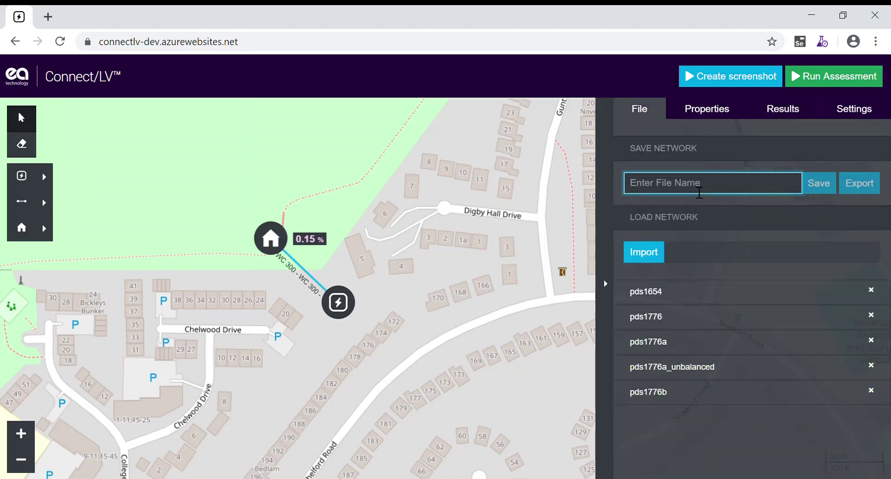
pyautogui.write('Test3')
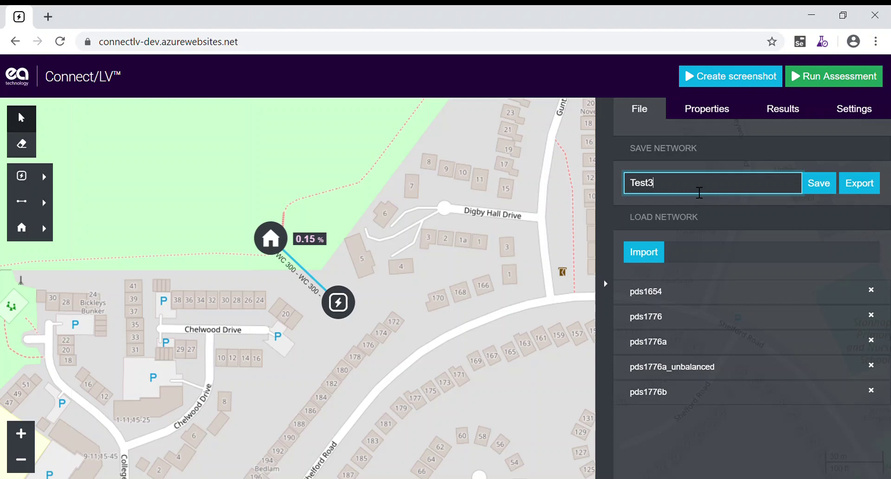
pyautogui.click(863, 187)
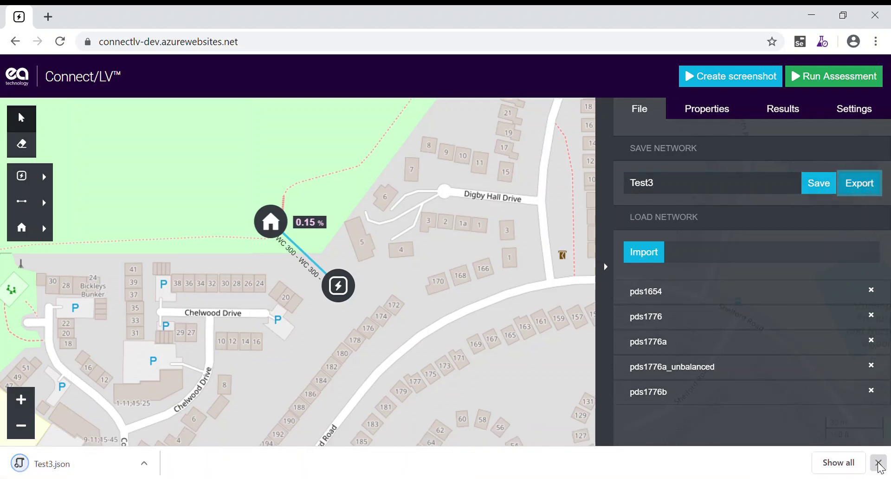
pyautogui.click(879, 464)
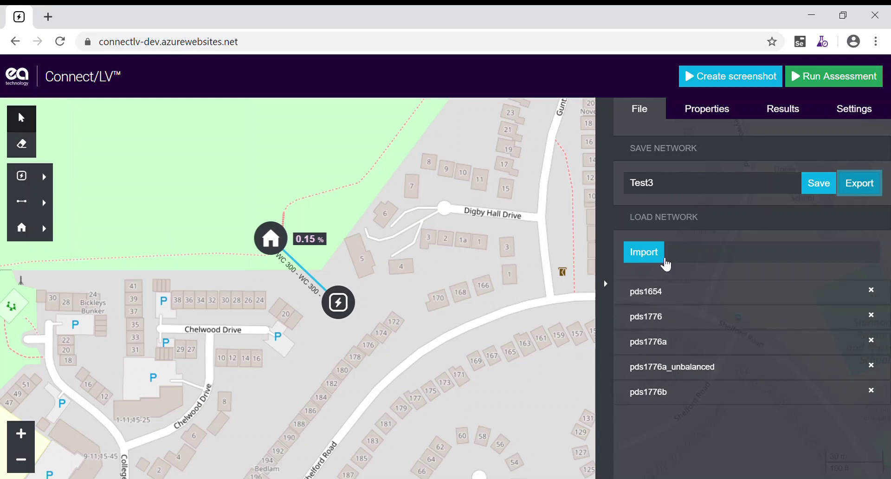
# Step: Import the network file Test_Network.json
pyautogui.click(645, 253)
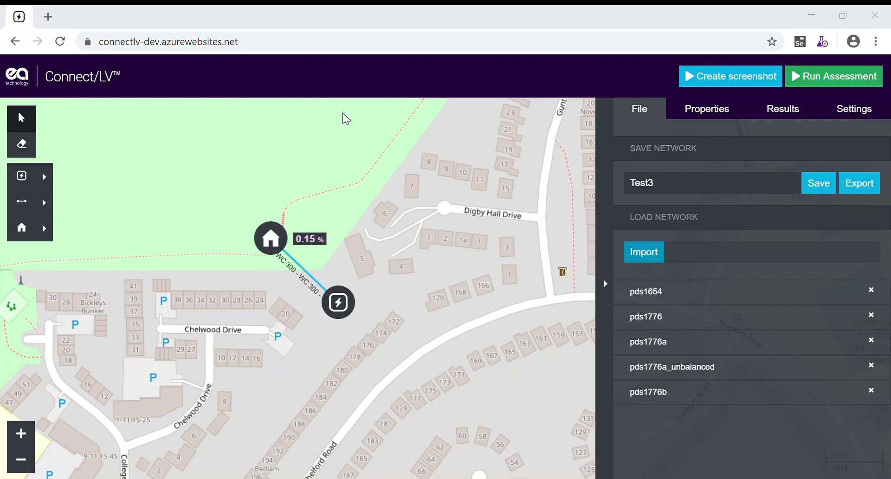
pyautogui.doubleClick(748, 319)
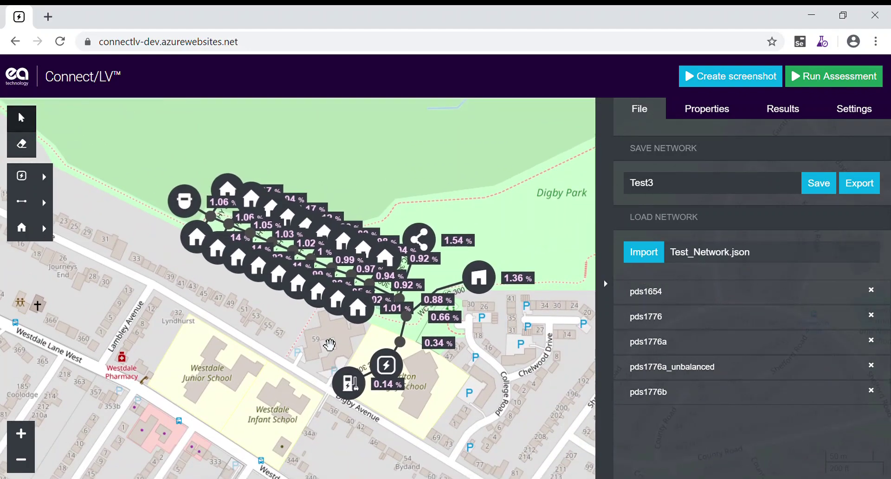
# Step: Examine the imported network and inspect the properties of the multi-load grouped connection, a domestic property and its underground cable
pyautogui.scroll(1, 306, 342)
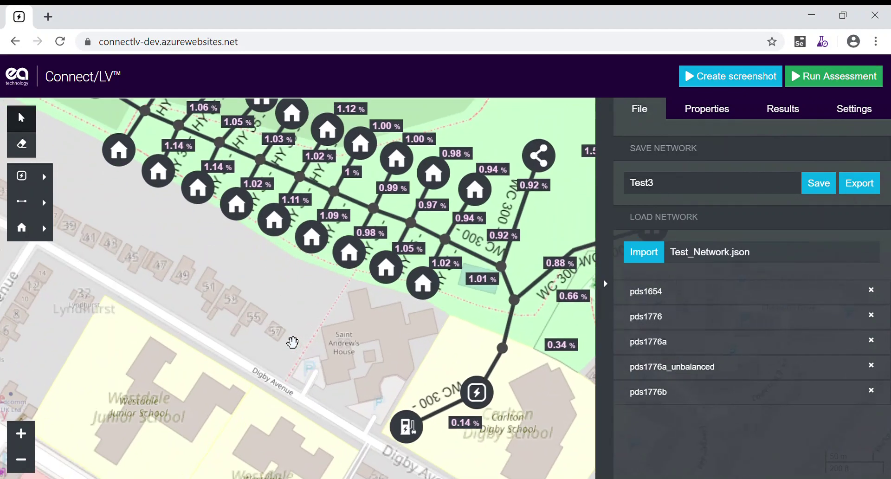
pyautogui.moveTo(322, 326); pyautogui.dragTo(272, 365)
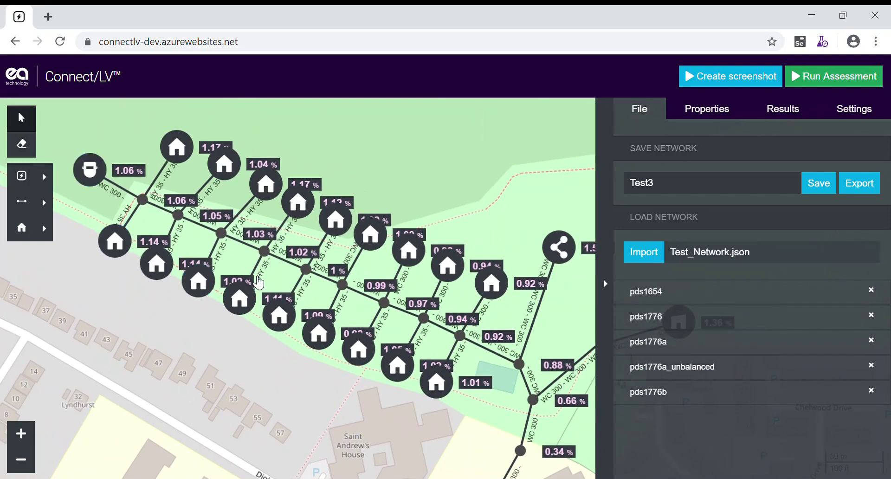
pyautogui.moveTo(511, 418); pyautogui.dragTo(475, 364)
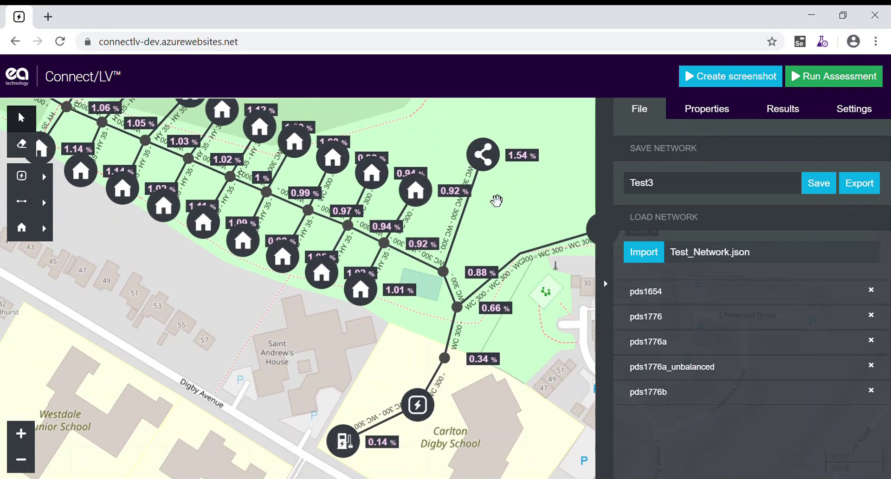
pyautogui.moveTo(545, 368); pyautogui.dragTo(463, 354)
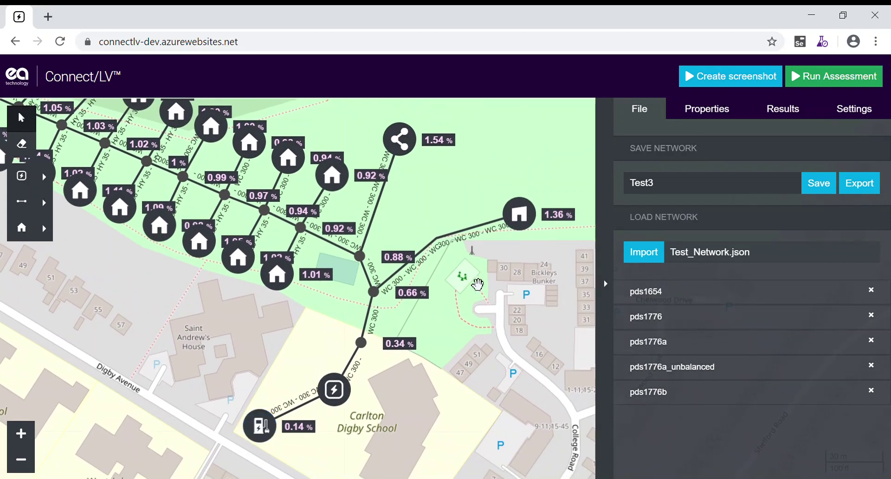
pyautogui.moveTo(220, 330); pyautogui.dragTo(225, 336)
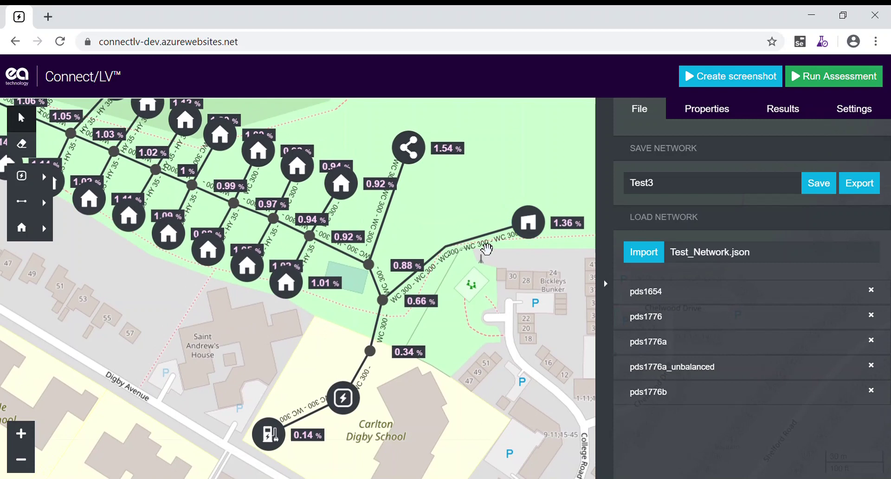
pyautogui.click(410, 160)
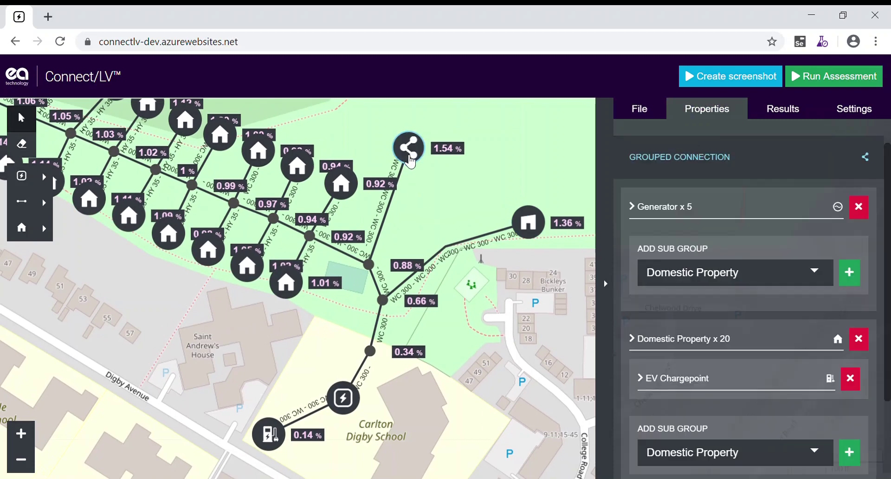
pyautogui.click(340, 191)
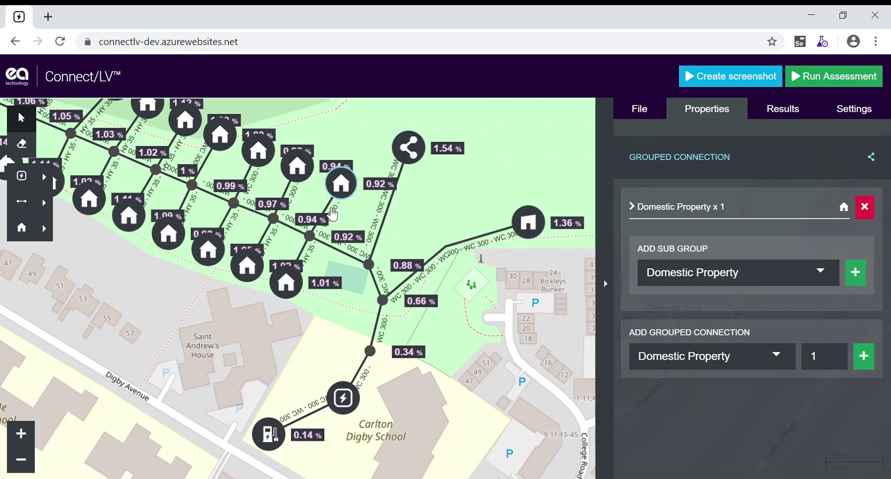
pyautogui.click(333, 212)
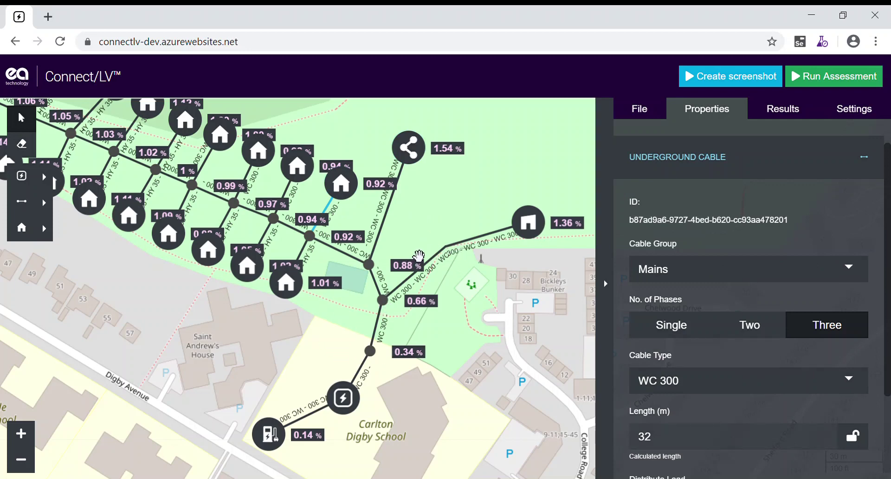
# Step: Show the Max Demand (kVA) result on the network, and hide it again together with Max Volt Drop (%)
pyautogui.click(797, 118)
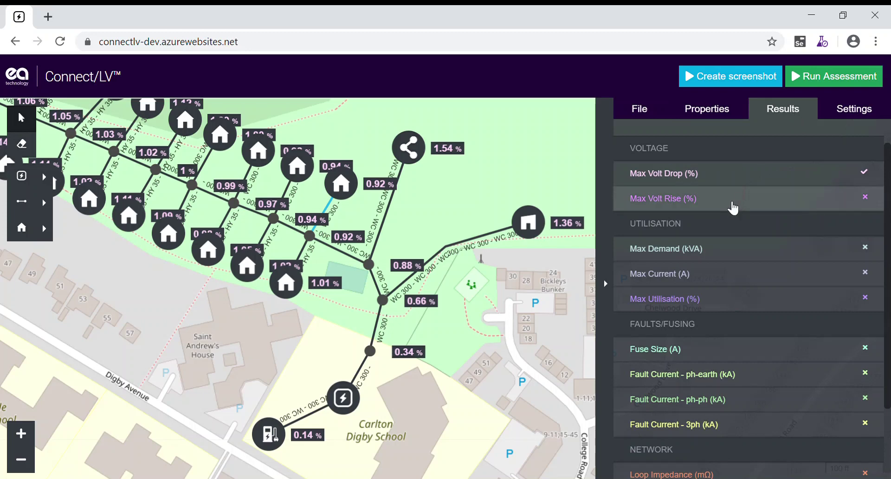
pyautogui.click(714, 251)
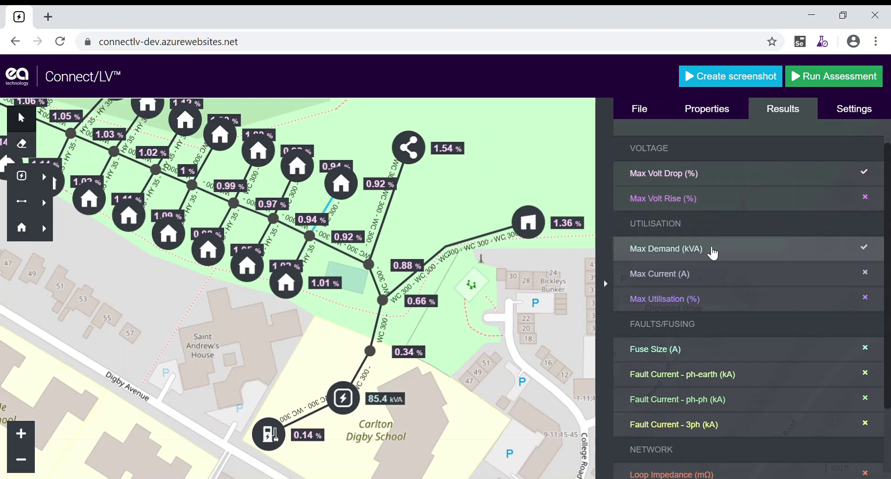
pyautogui.click(695, 176)
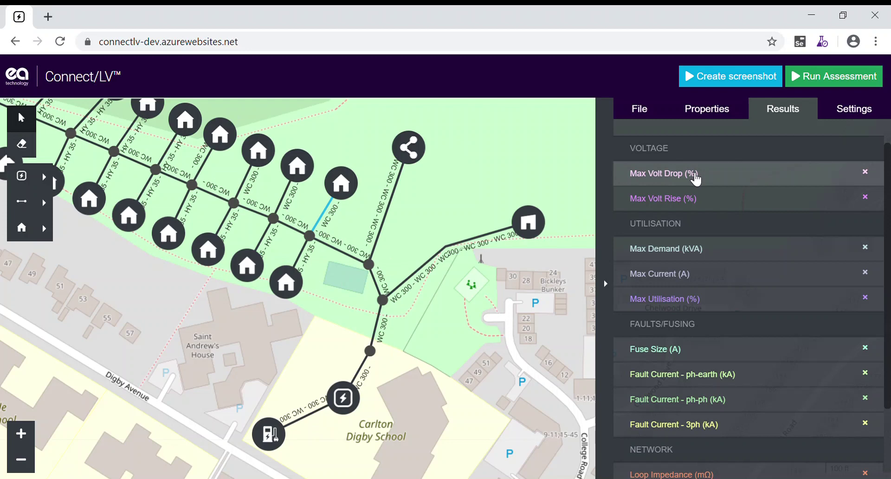